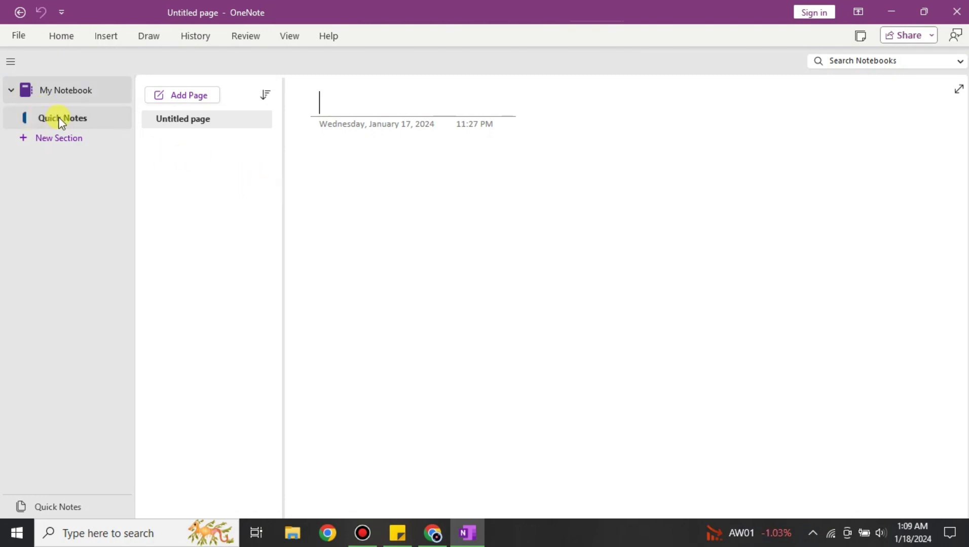
pyautogui.click(26, 34)
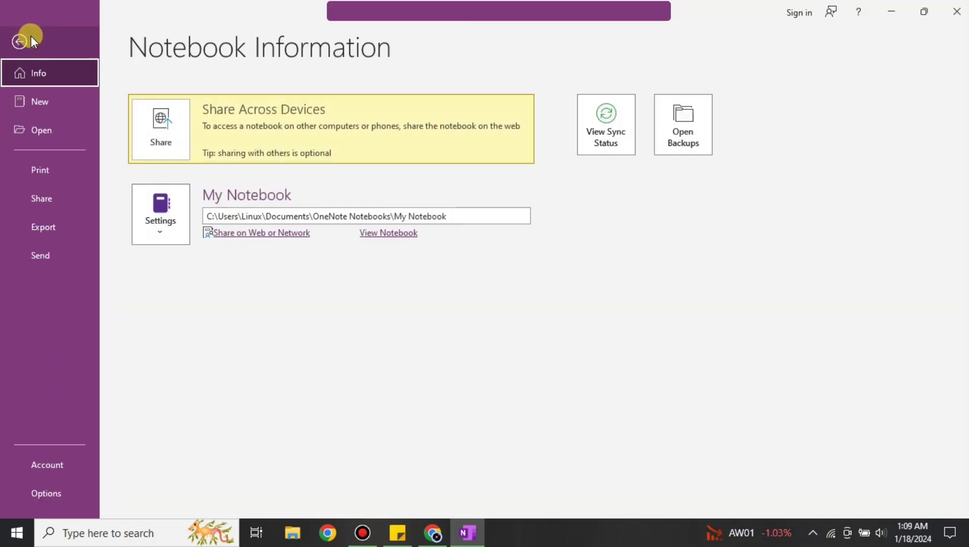
pyautogui.click(49, 104)
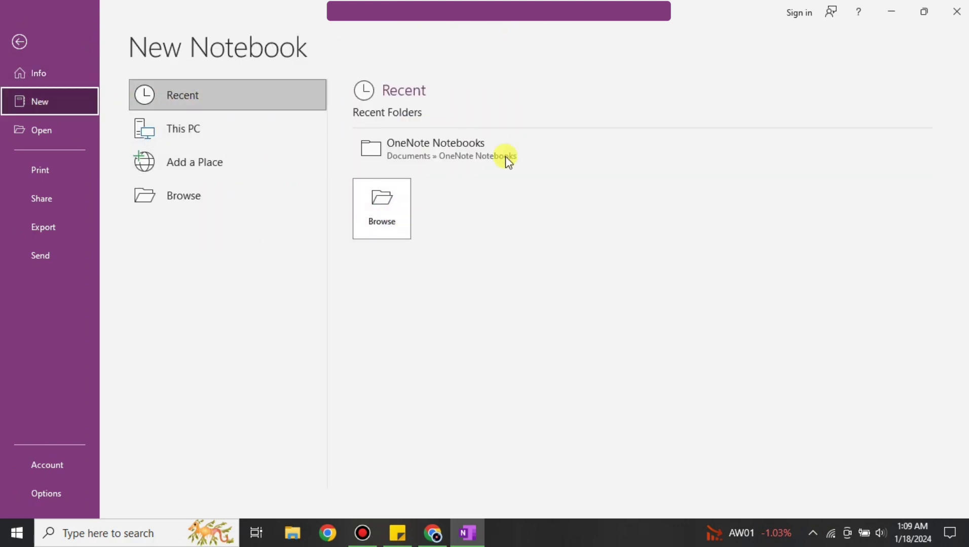
pyautogui.click(17, 45)
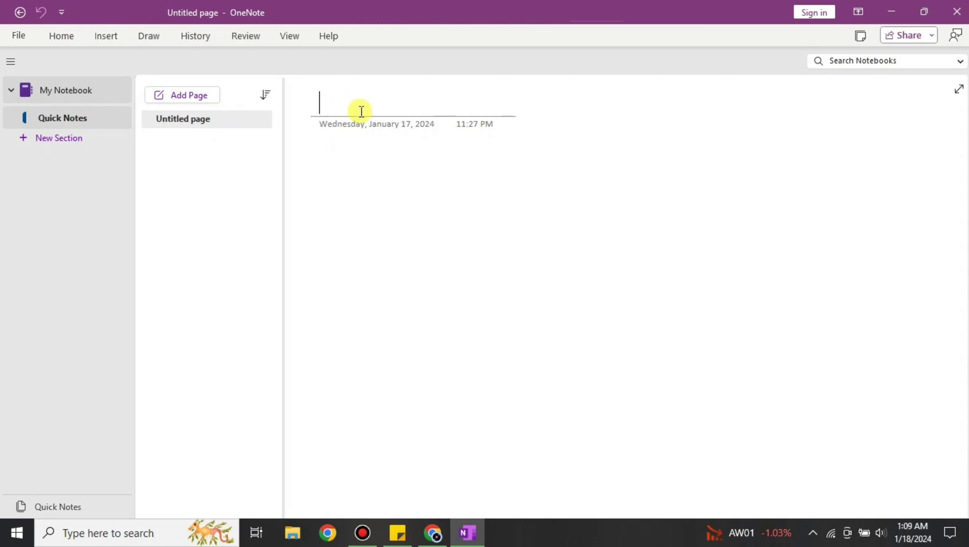
# - Title the Quick Notes page 'My Notes' and place the cursor in its body
pyautogui.write('M')
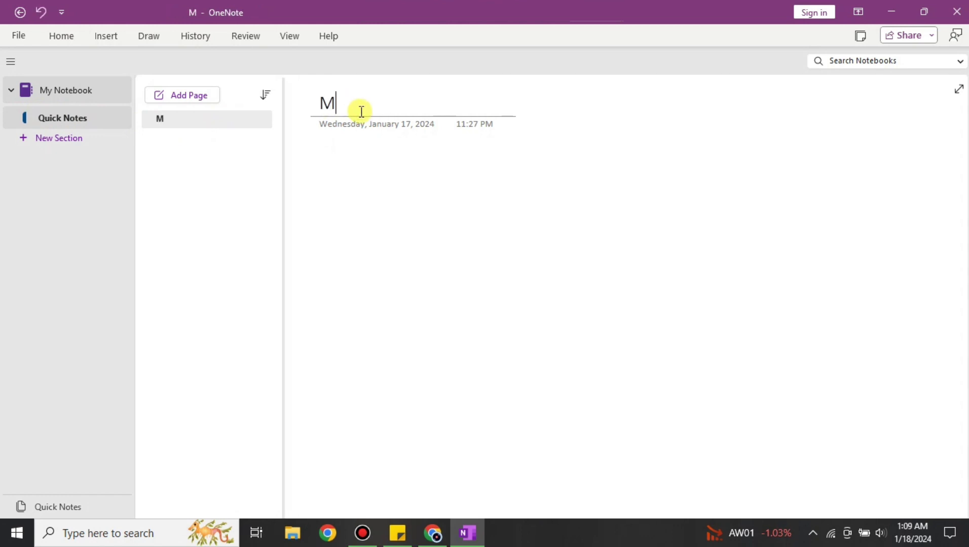
pyautogui.write('y Notes')
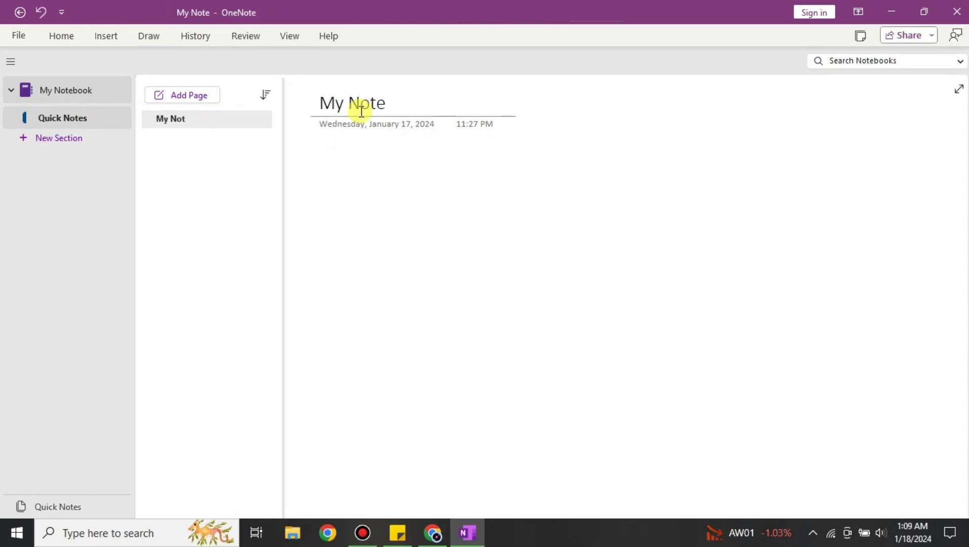
pyautogui.click(407, 202)
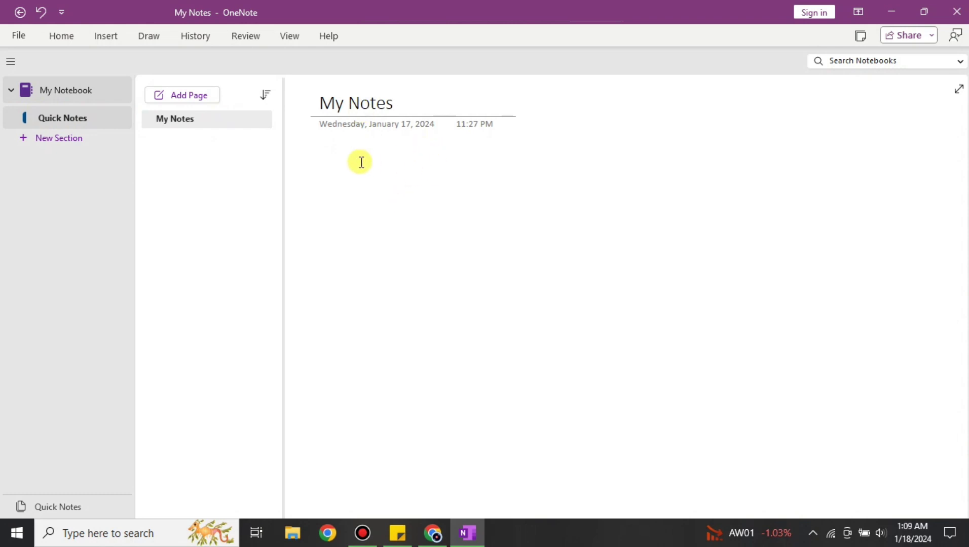
pyautogui.click(330, 163)
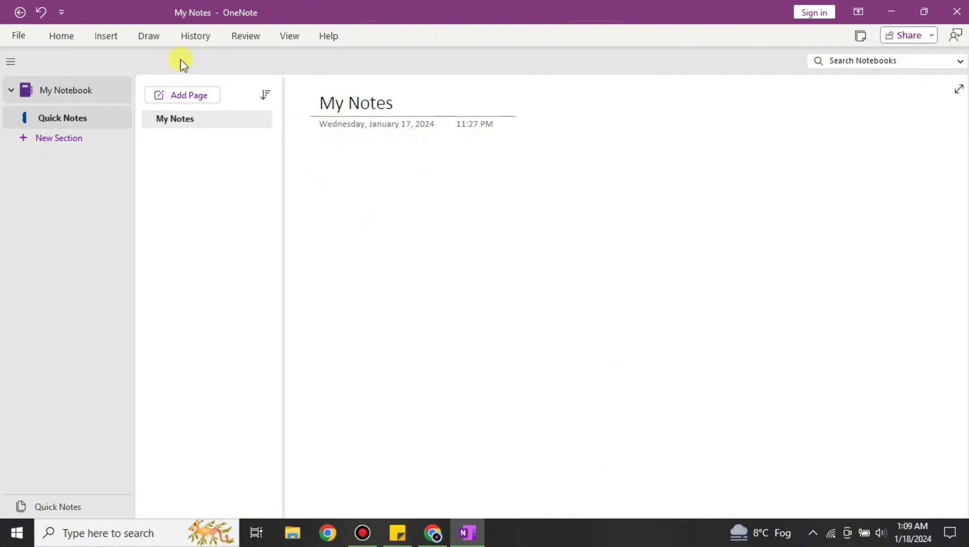
pyautogui.click(65, 36)
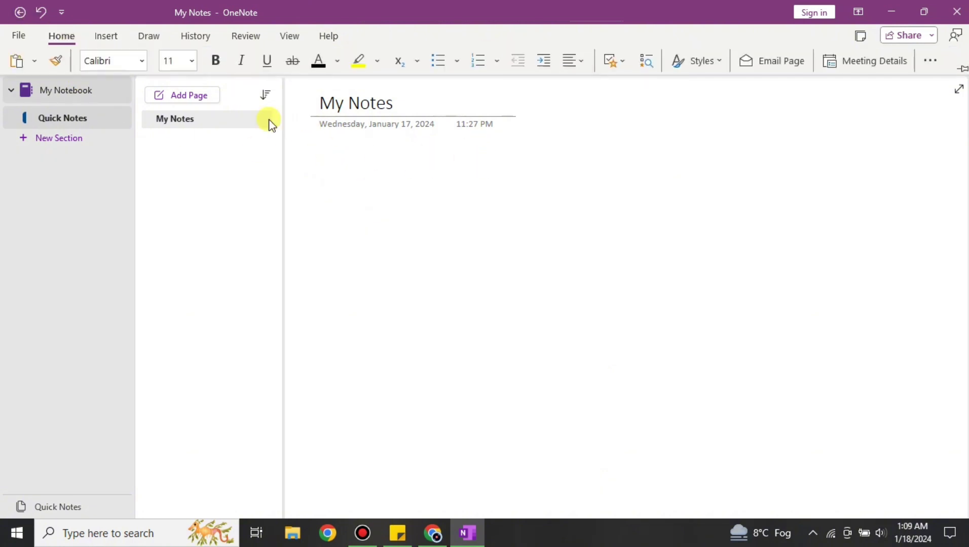
pyautogui.click(339, 167)
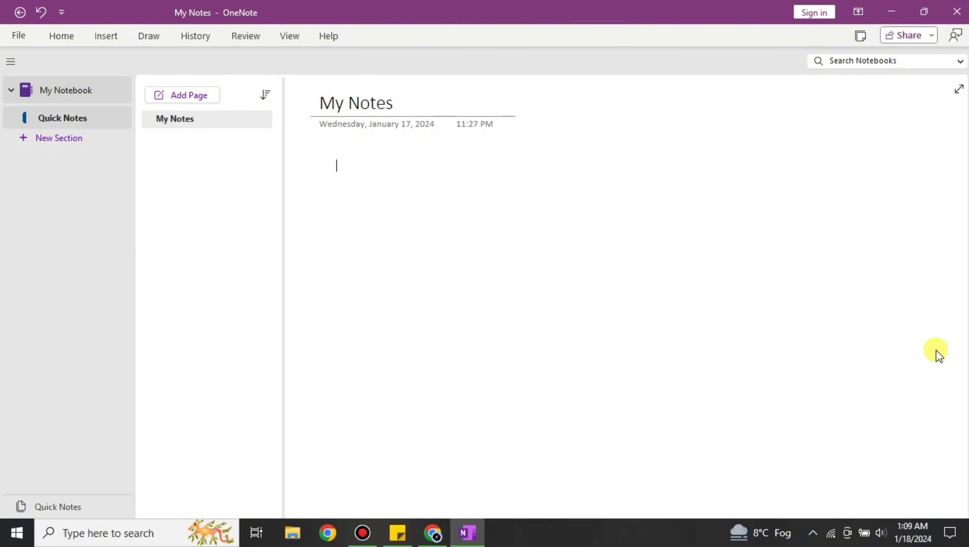
# - Type a four-line note: Chapter #1, Mitochondria, SEM, Physiological Stress
pyautogui.write('Chapter #1')
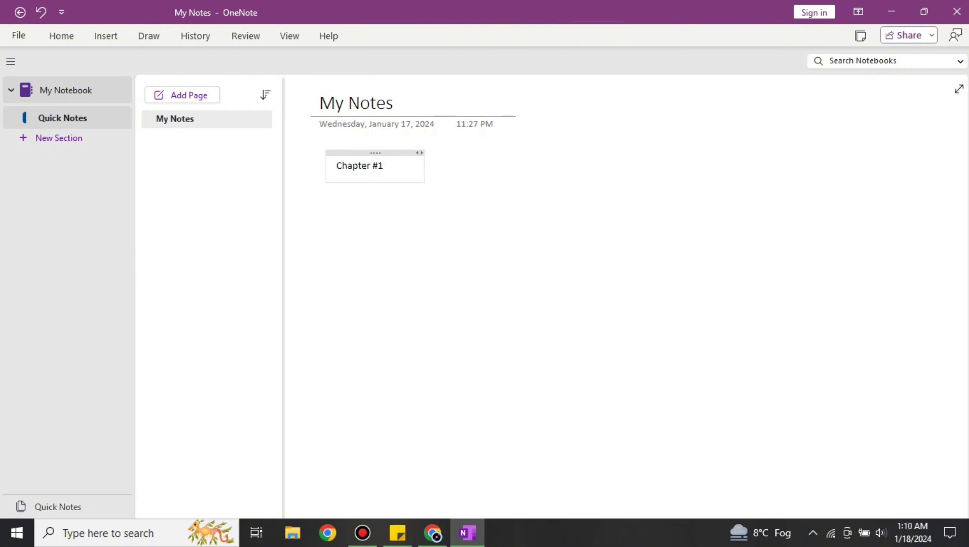
pyautogui.press('Return')
pyautogui.write('Mitochondria')
pyautogui.press('Return')
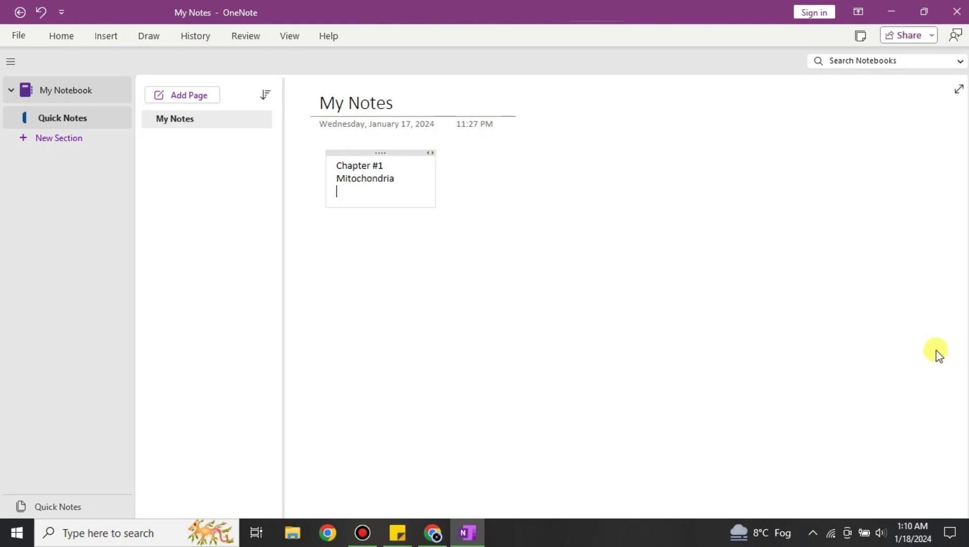
pyautogui.write('SEM')
pyautogui.press('Return')
pyautogui.write('Physiolog')
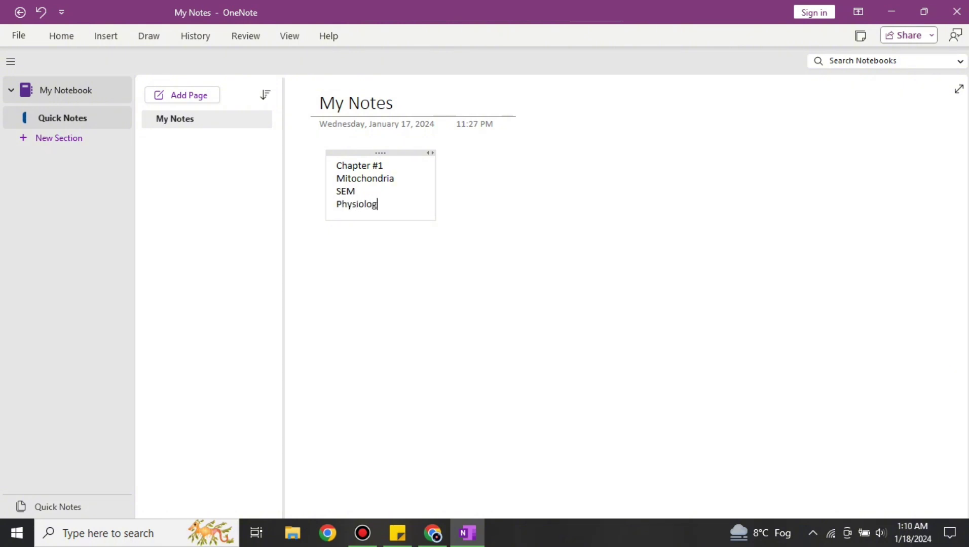
pyautogui.write('ical Stress')
pyautogui.press('Return')
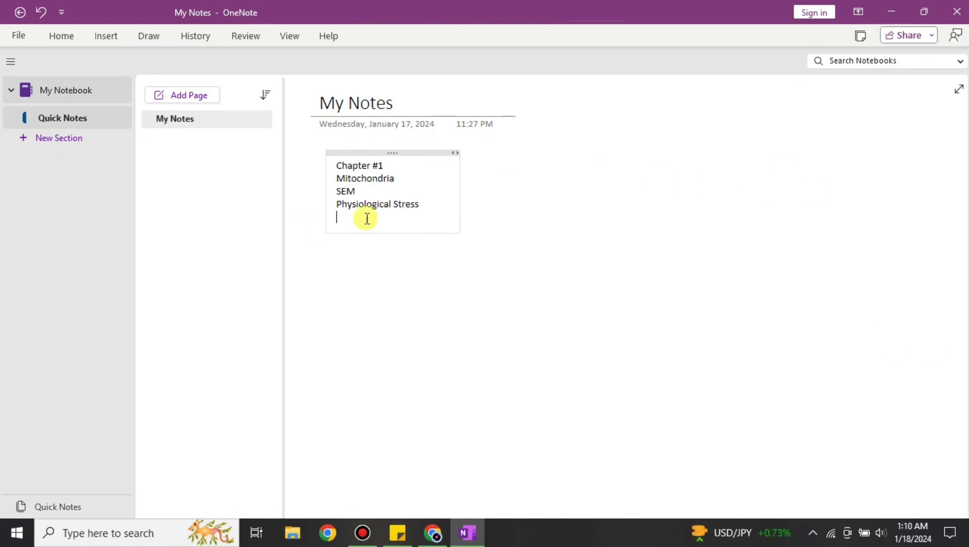
pyautogui.click(403, 184)
pyautogui.click(57, 34)
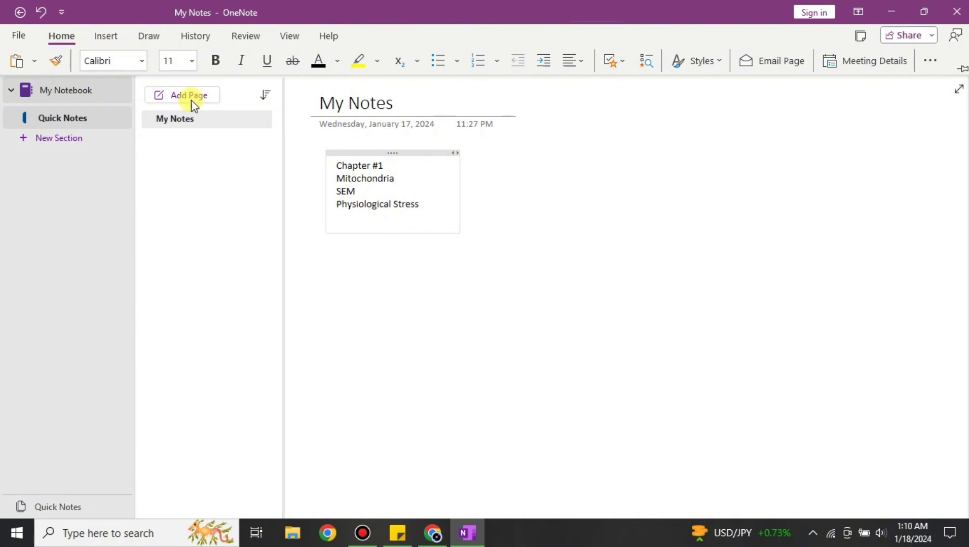
# - Change all four note lines to the Arial Black font
pyautogui.click(415, 207)
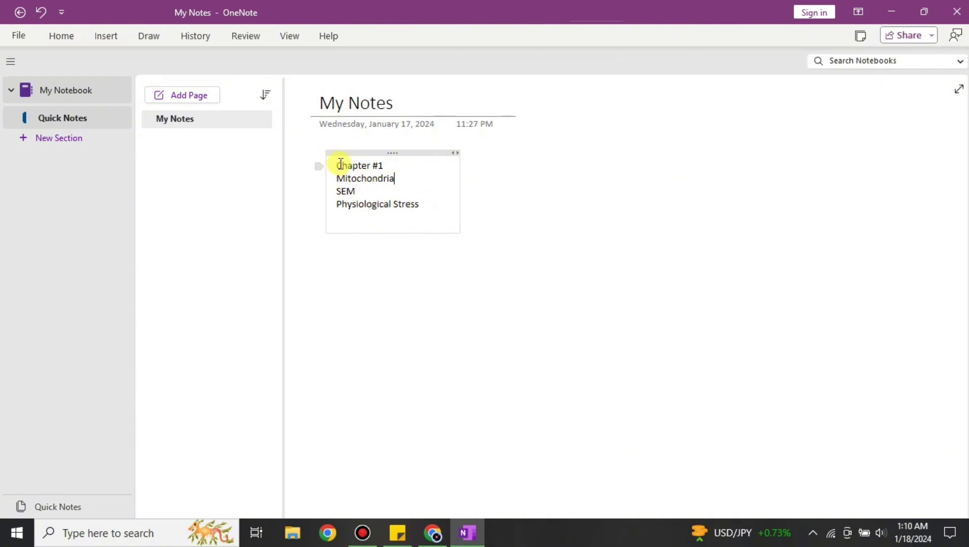
pyautogui.moveTo(339, 166); pyautogui.dragTo(420, 204)
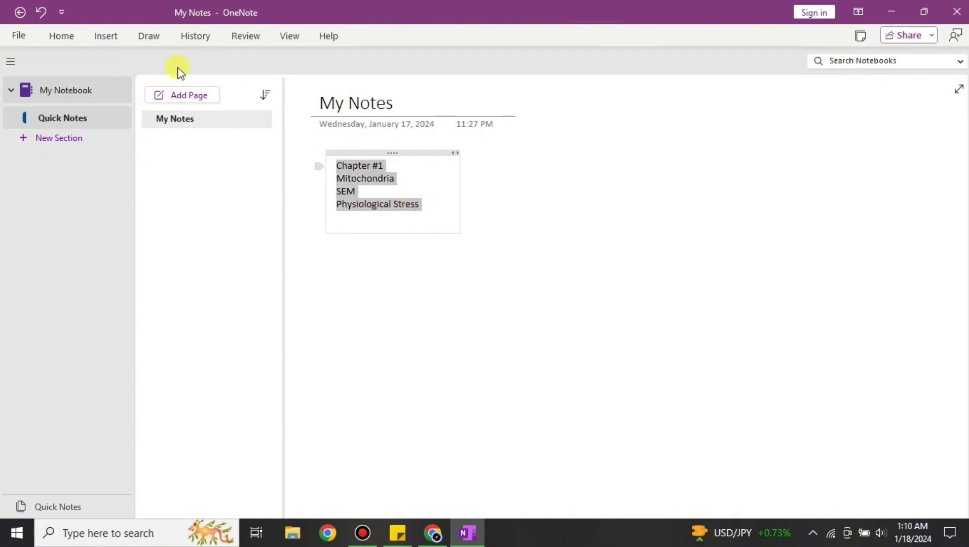
pyautogui.click(107, 37)
pyautogui.click(63, 35)
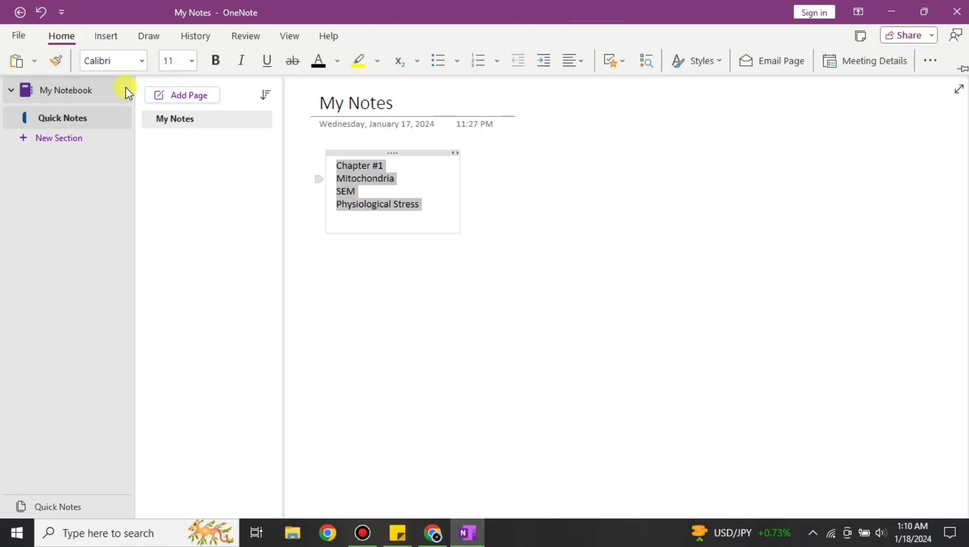
pyautogui.click(142, 60)
pyautogui.click(140, 165)
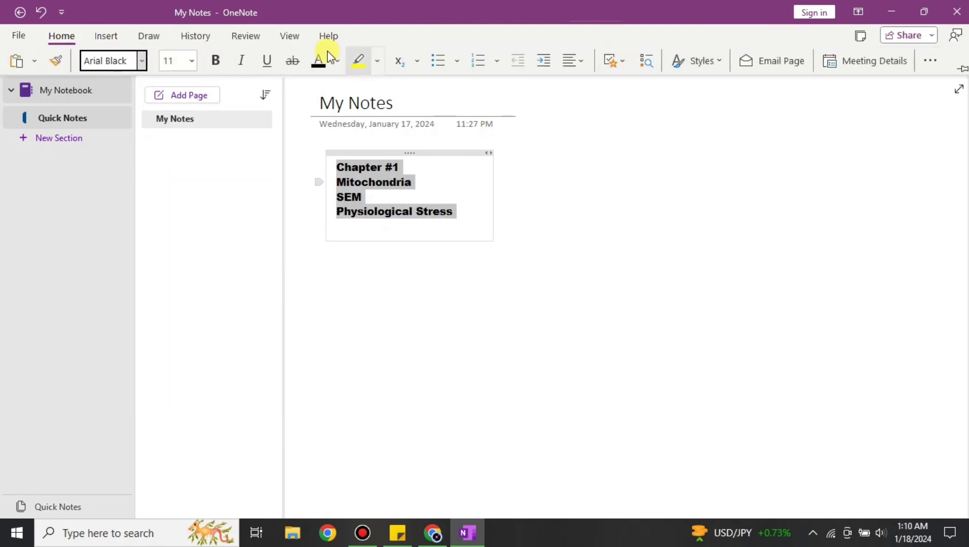
pyautogui.click(426, 286)
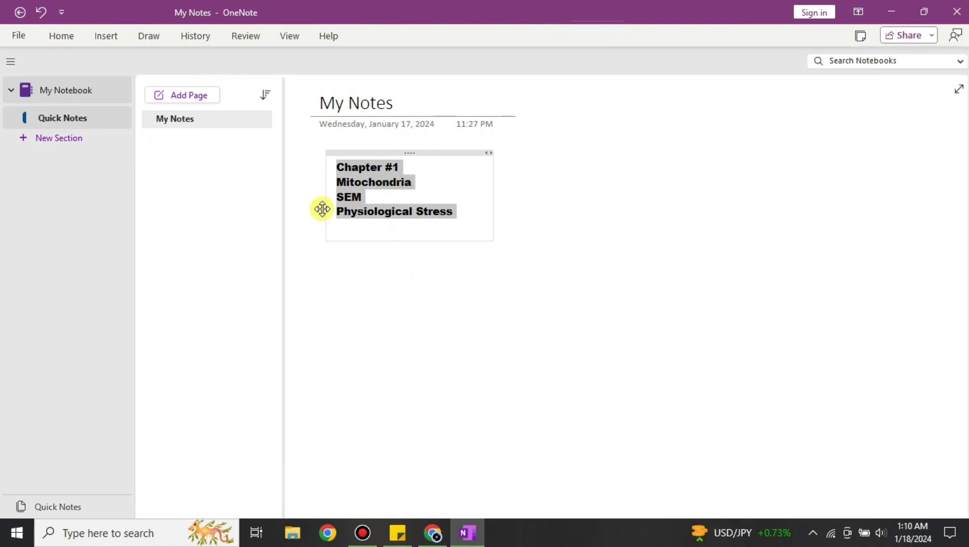
pyautogui.click(505, 255)
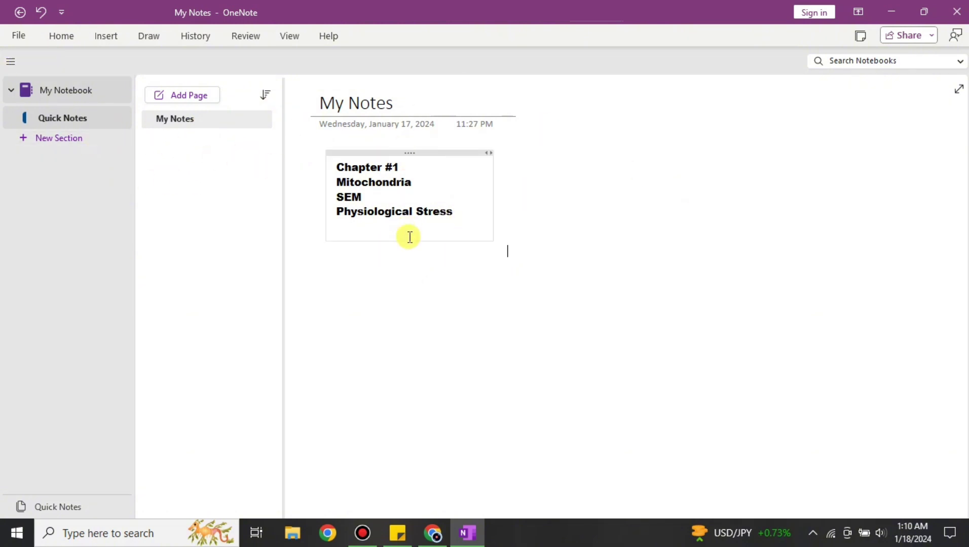
# - Add a separate 'Chapter #2' note lower on My Notes, then create New Section 1
pyautogui.click(359, 248)
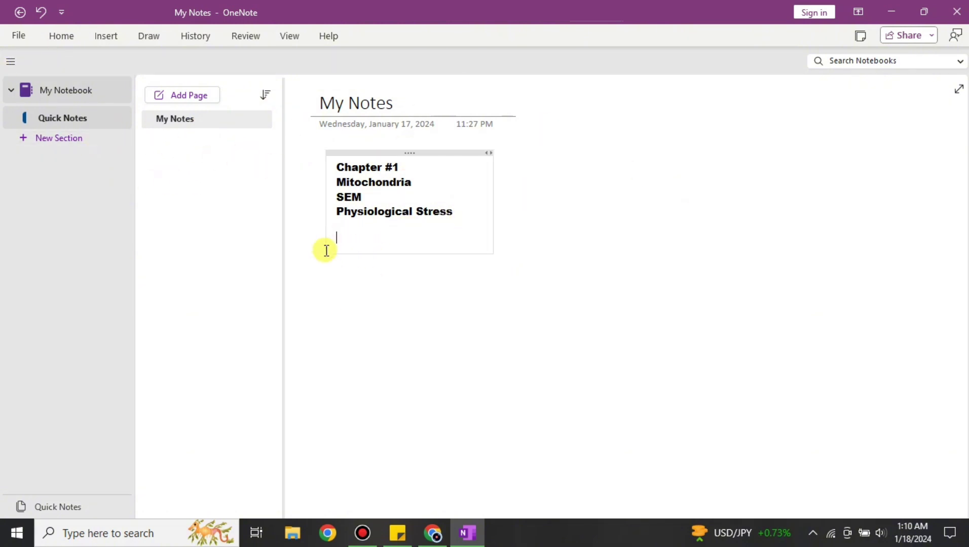
pyautogui.press('Return')
pyautogui.press('Return')
pyautogui.press('Return')
pyautogui.press('Return')
pyautogui.press('Return')
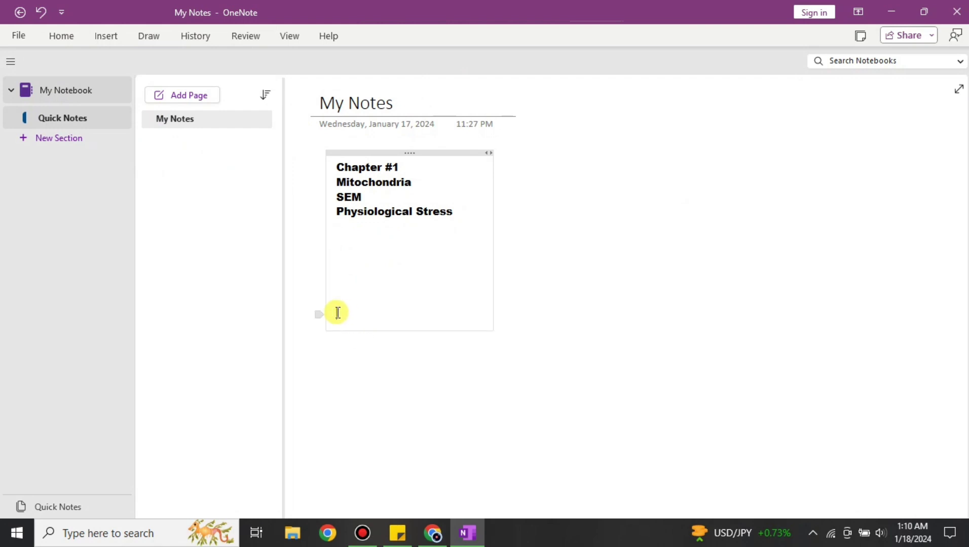
pyautogui.click(478, 410)
pyautogui.click(336, 356)
pyautogui.write('dfgsfgh')
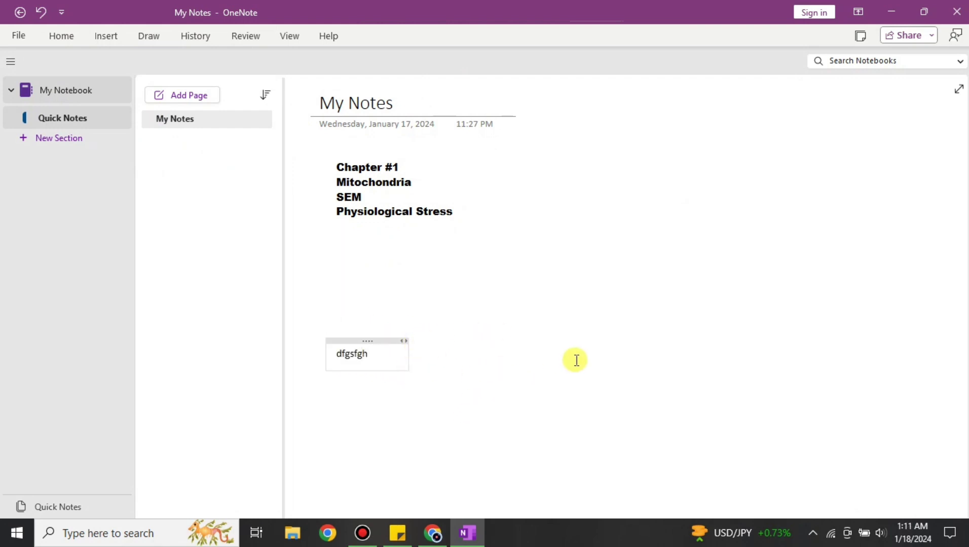
pyautogui.press('BackSpace')
pyautogui.press('BackSpace')
pyautogui.press('BackSpace')
pyautogui.press('BackSpace')
pyautogui.write('chapter #2')
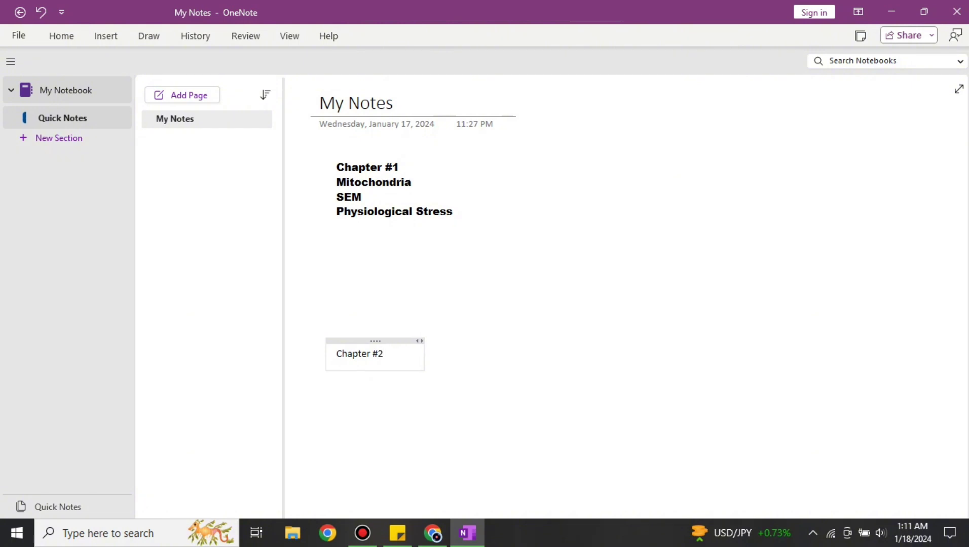
pyautogui.press('Return')
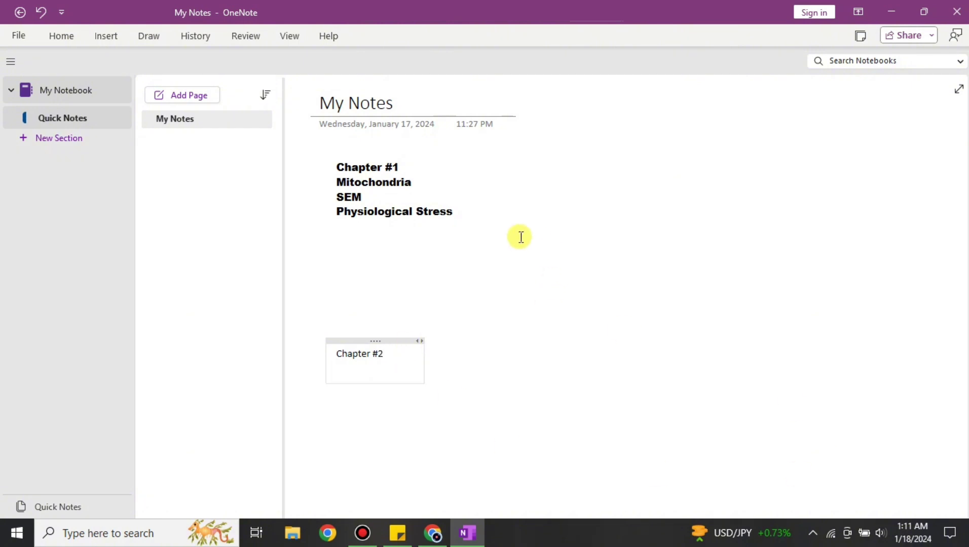
pyautogui.click(561, 313)
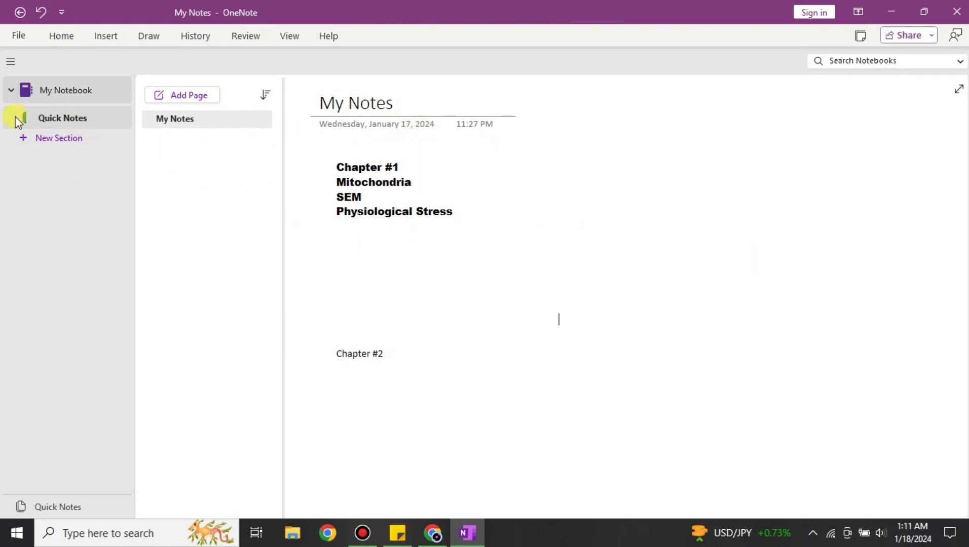
pyautogui.click(57, 138)
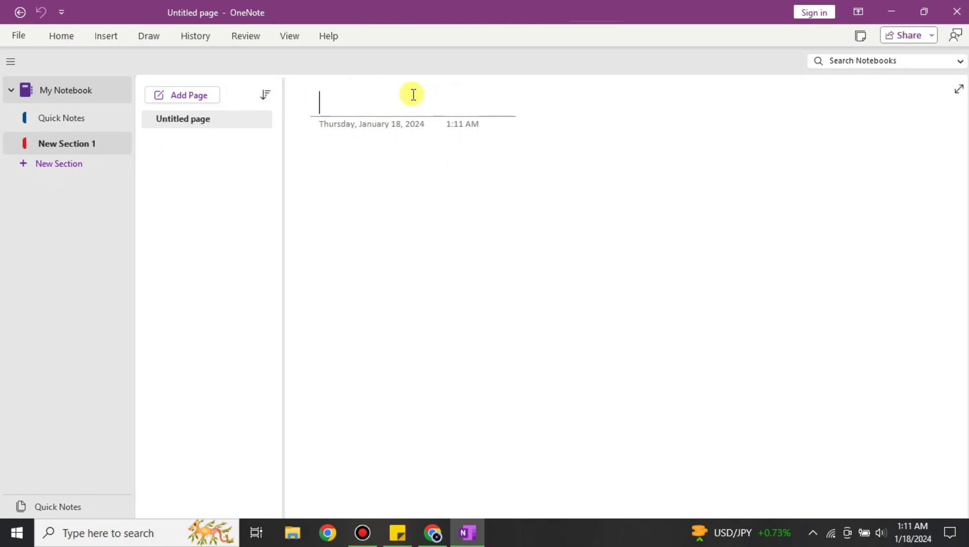
# - Title the New Section 1 page 'My Grocery List', fixing the typo
pyautogui.write('My Gri')
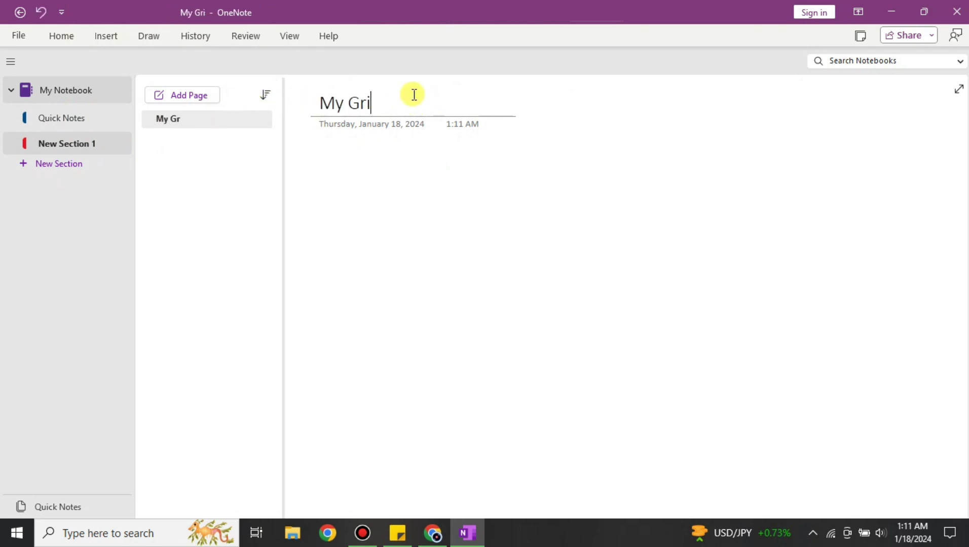
pyautogui.press('BackSpace')
pyautogui.write('ocery List')
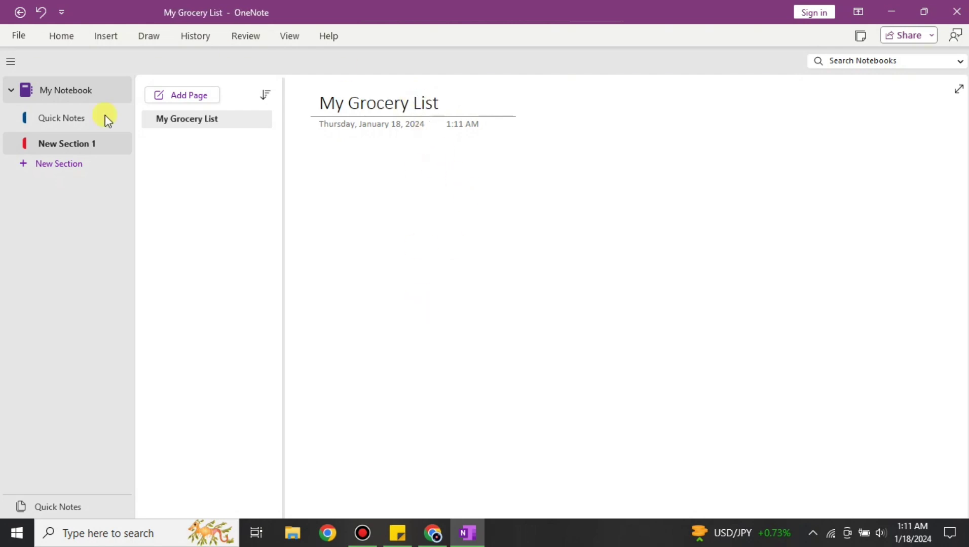
# - Add a Quick Notes page titled 'My Notes for Physics', correcting the misspelled 'Physcis'
pyautogui.click(85, 120)
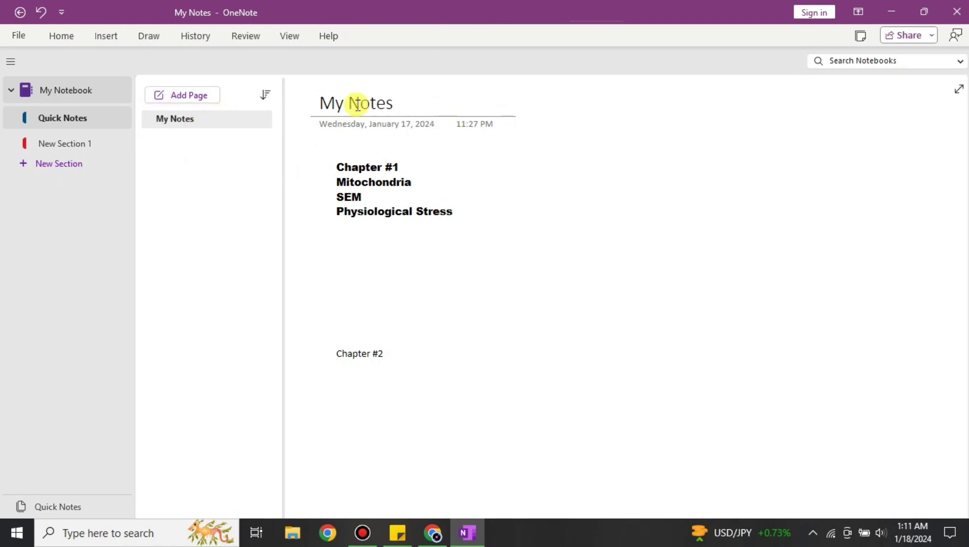
pyautogui.click(198, 91)
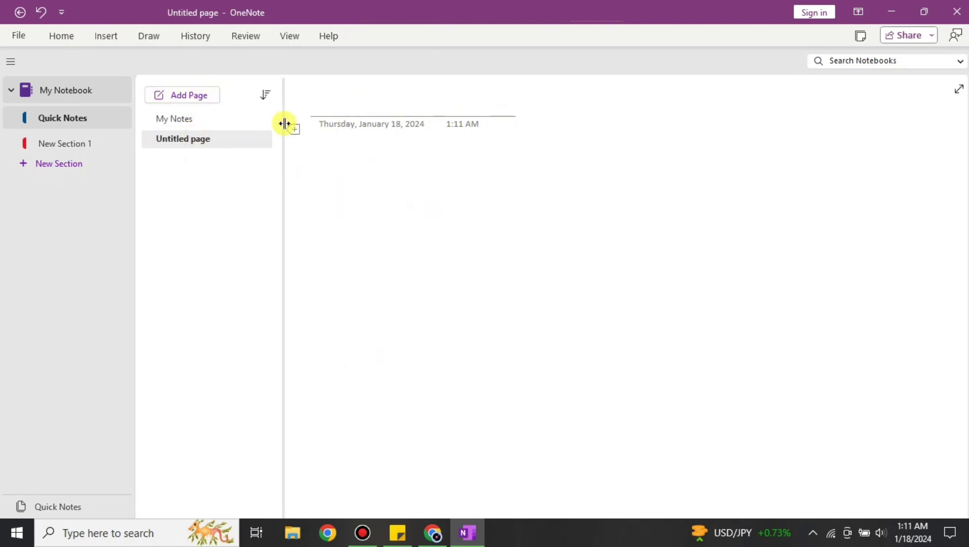
pyautogui.write('My Notes for Physcis')
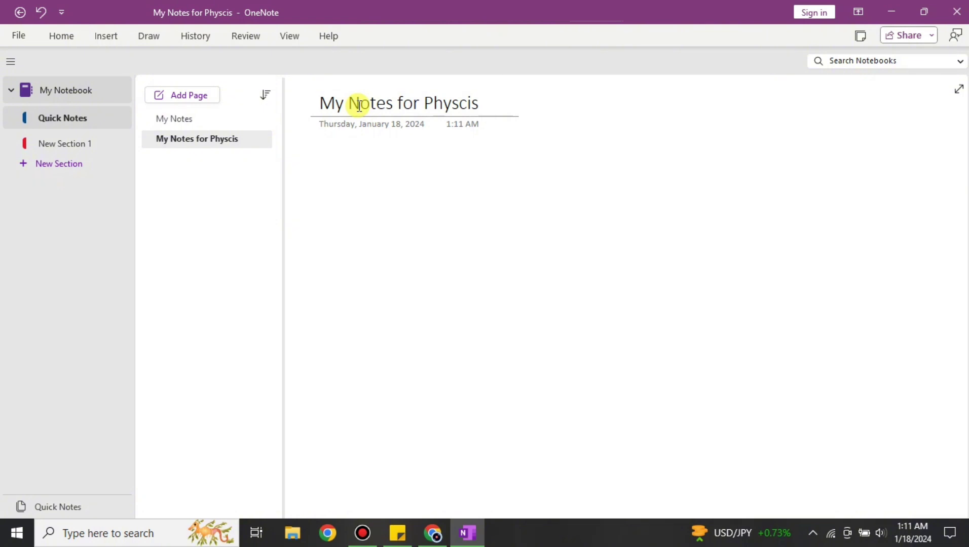
pyautogui.rightClick(444, 105)
pyautogui.click(475, 117)
pyautogui.click(334, 163)
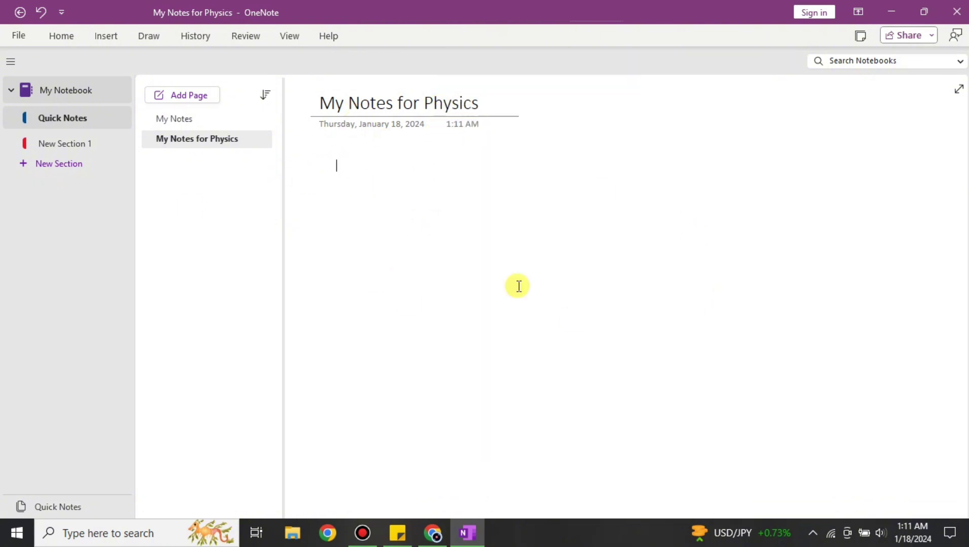
# - Add a Quick Notes page from the Academic Math/Science Class Notes template
pyautogui.click(112, 35)
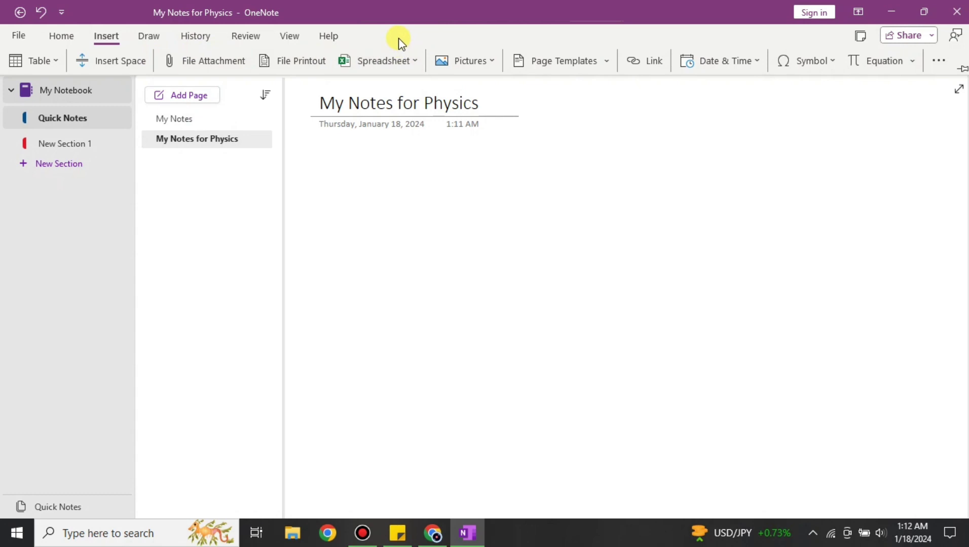
pyautogui.click(607, 62)
pyautogui.click(599, 91)
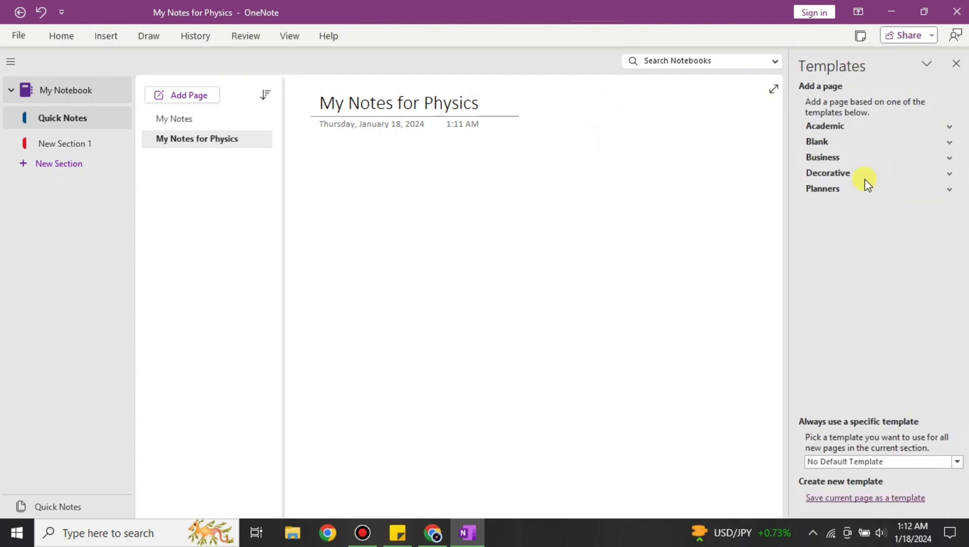
pyautogui.click(950, 127)
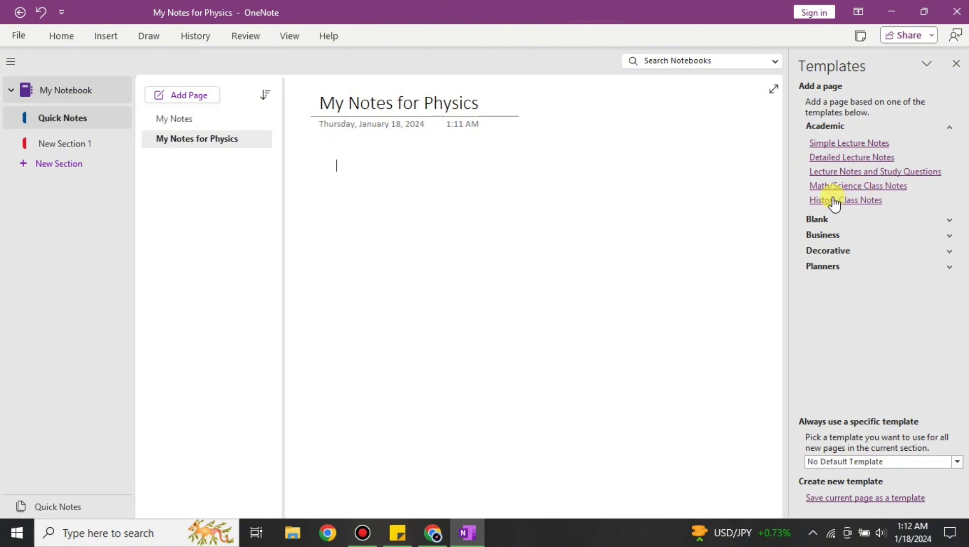
pyautogui.click(860, 187)
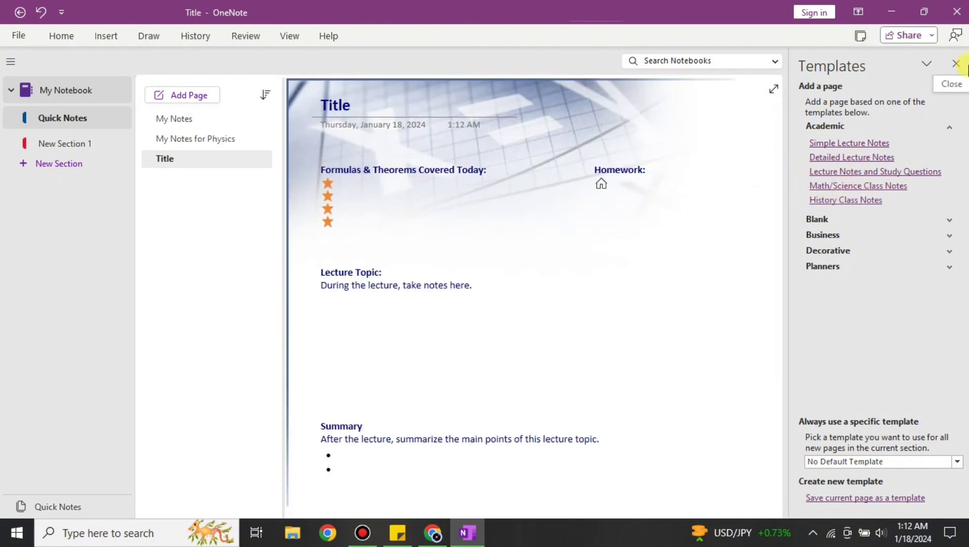
pyautogui.click(956, 63)
pyautogui.click(102, 37)
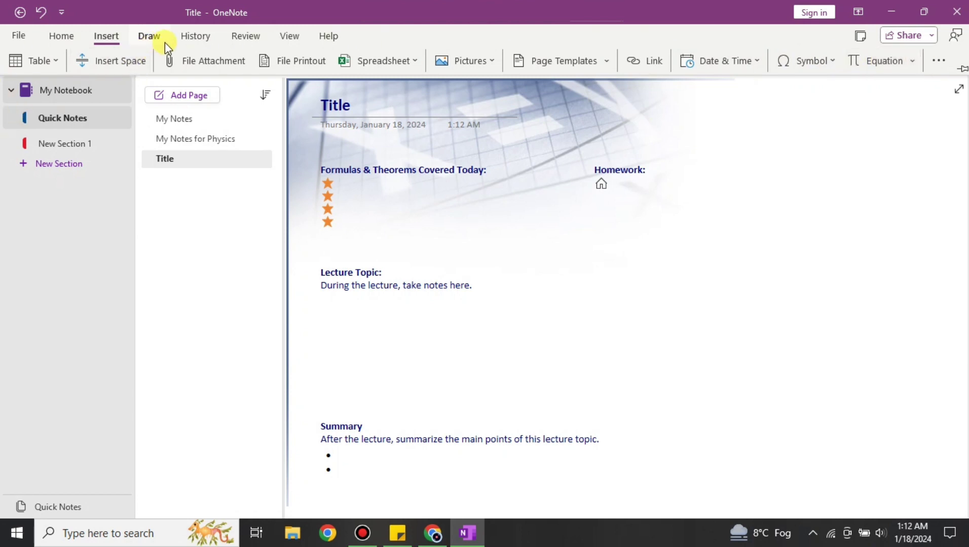
# - Handwrite 'hello' in black pen below Lecture Topic, undoing a first stray stroke
pyautogui.click(152, 38)
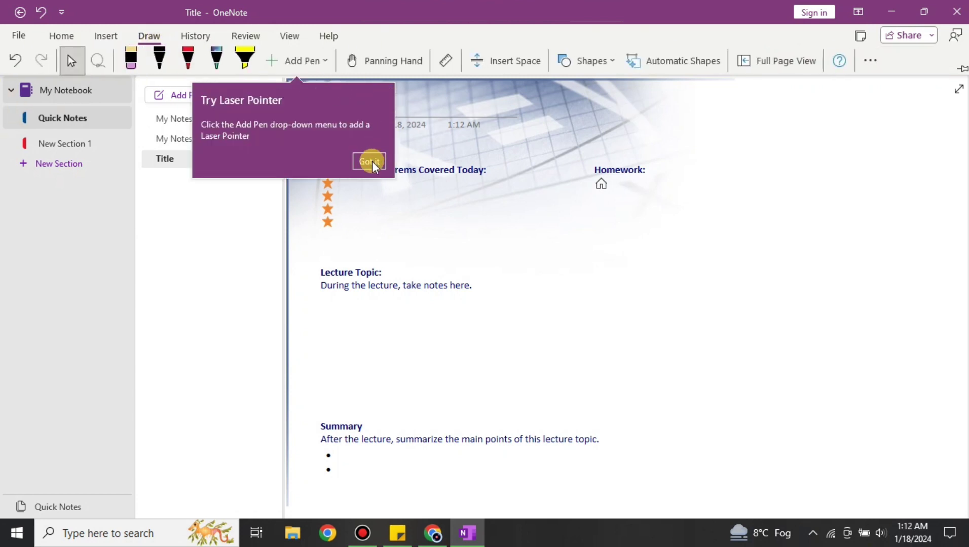
pyautogui.click(370, 162)
pyautogui.click(157, 60)
pyautogui.moveTo(338, 370)
pyautogui.mouseDown()
pyautogui.moveTo(353, 333)
pyautogui.moveTo(342, 380)
pyautogui.moveTo(399, 355)
pyautogui.moveTo(439, 372)
pyautogui.moveTo(416, 368)
pyautogui.mouseUp()
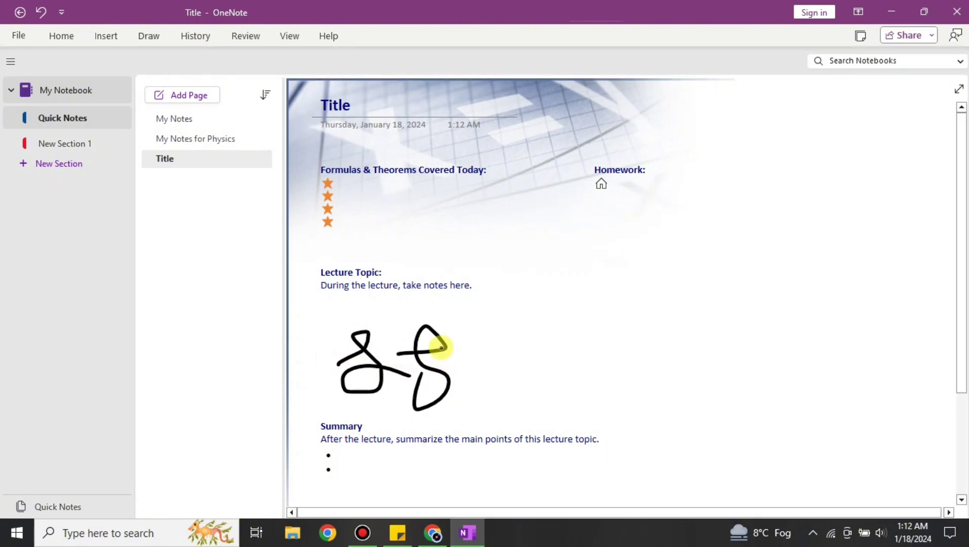
pyautogui.hotkey('ctrl', 'z')
pyautogui.hotkey('ctrl', 'z')
pyautogui.moveTo(351, 319)
pyautogui.mouseDown()
pyautogui.moveTo(426, 385)
pyautogui.moveTo(491, 351)
pyautogui.moveTo(641, 369)
pyautogui.mouseUp()
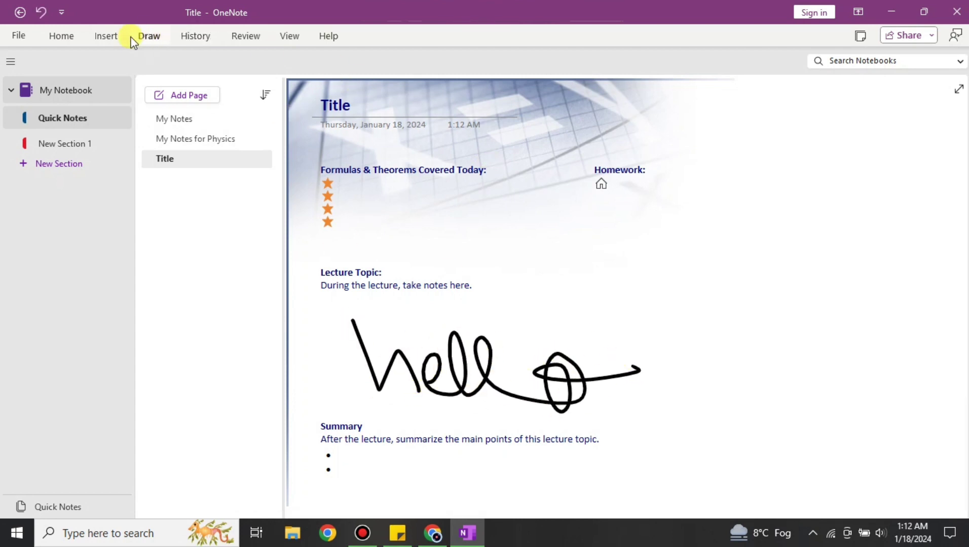
pyautogui.click(107, 36)
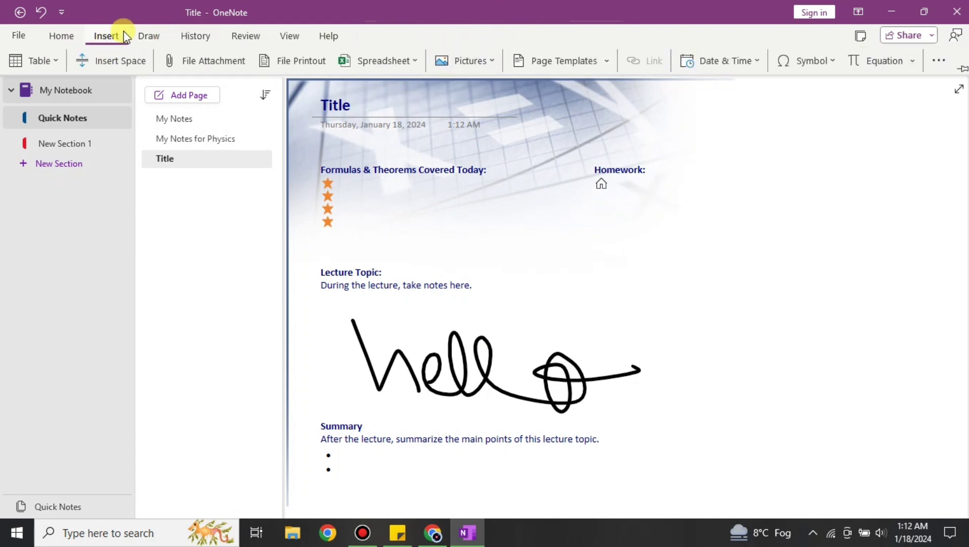
# - Browse the Draw, History, Home and View ribbons, then switch to My Notes for Physics
pyautogui.click(144, 36)
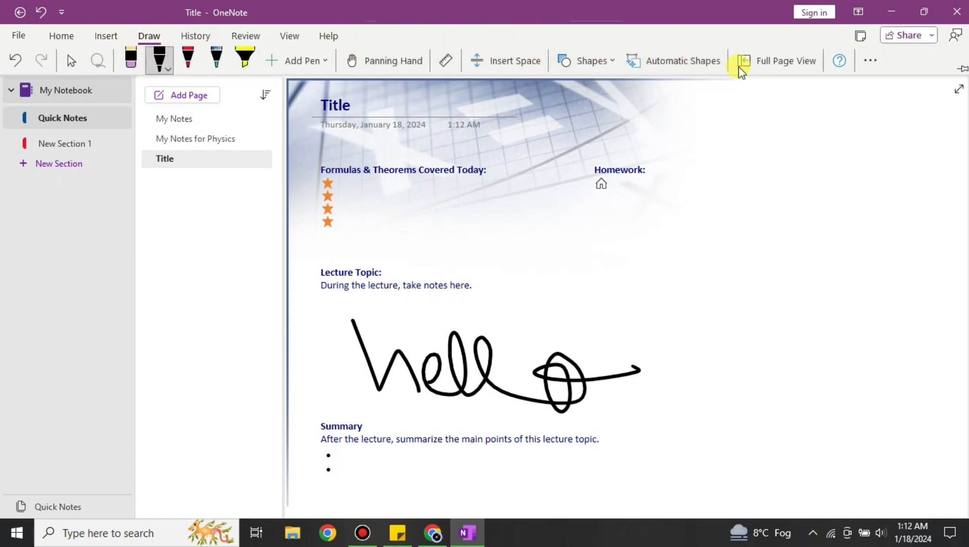
pyautogui.click(211, 43)
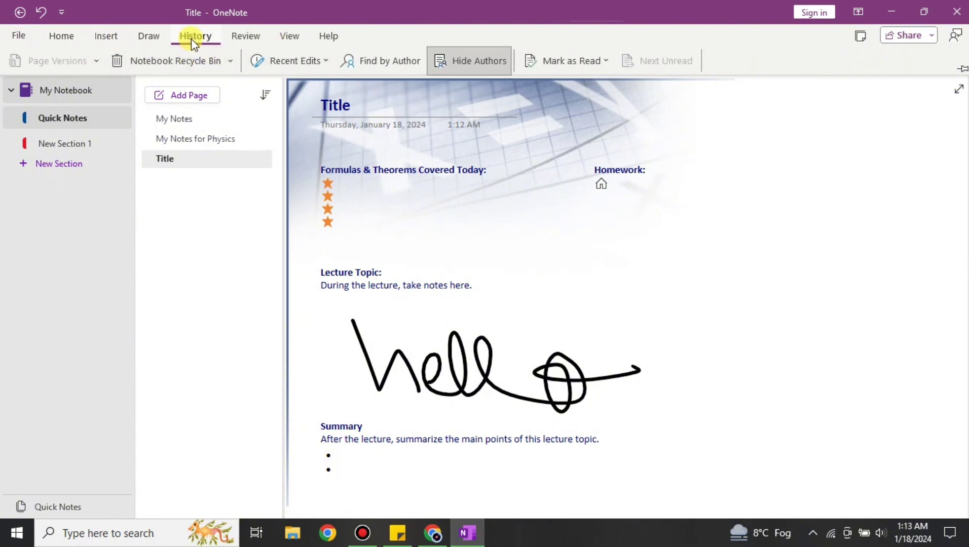
pyautogui.click(57, 39)
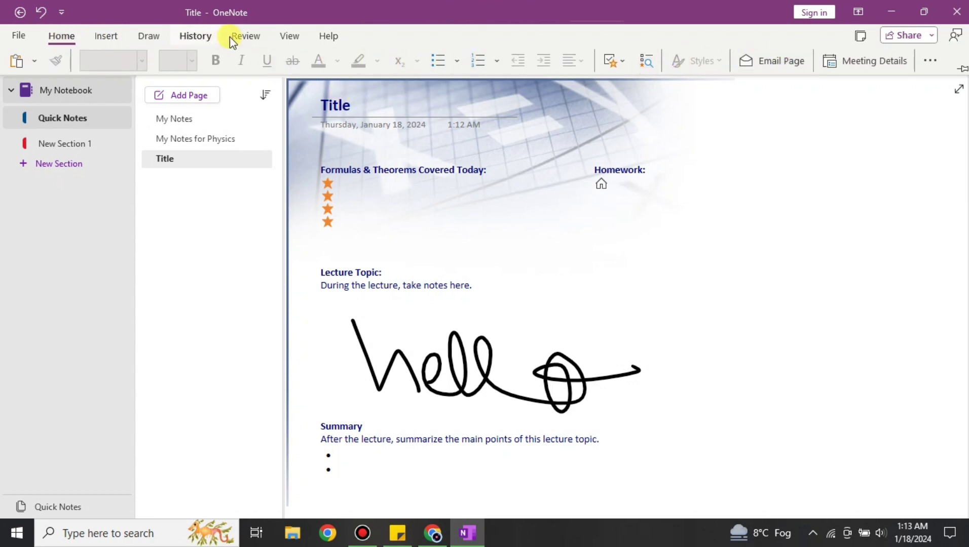
pyautogui.click(291, 35)
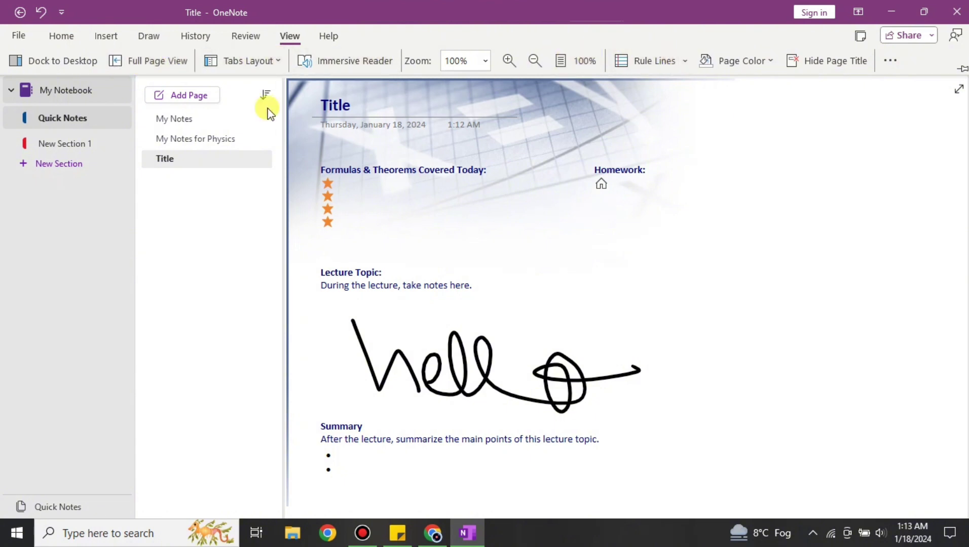
pyautogui.click(169, 138)
pyautogui.click(231, 39)
# - Apply the first ruled-lines option with a left margin line to My Notes for Physics
pyautogui.click(289, 36)
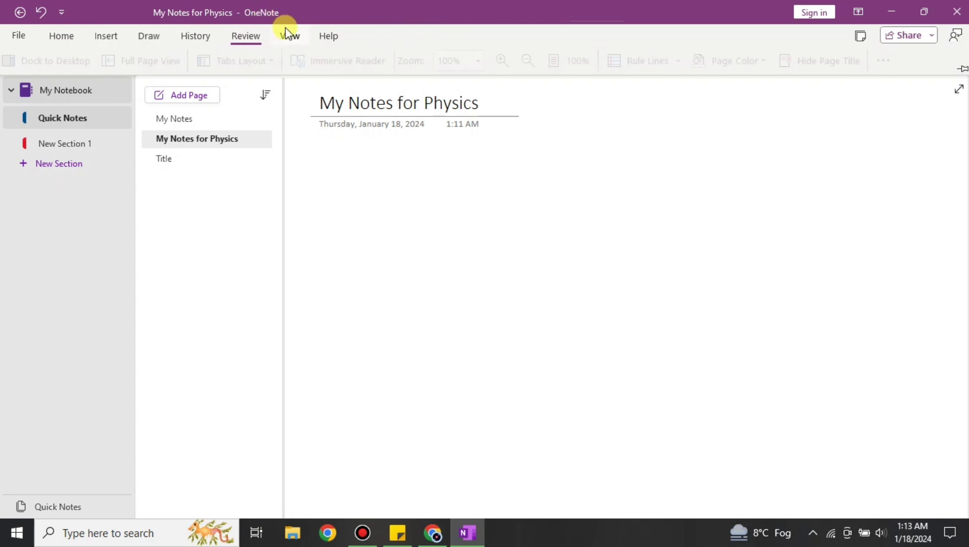
pyautogui.click(684, 63)
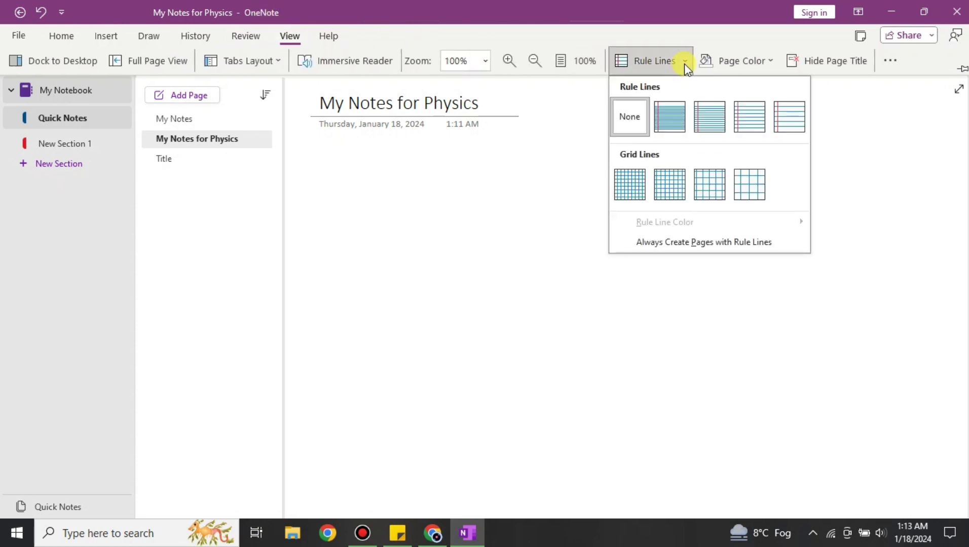
pyautogui.click(670, 121)
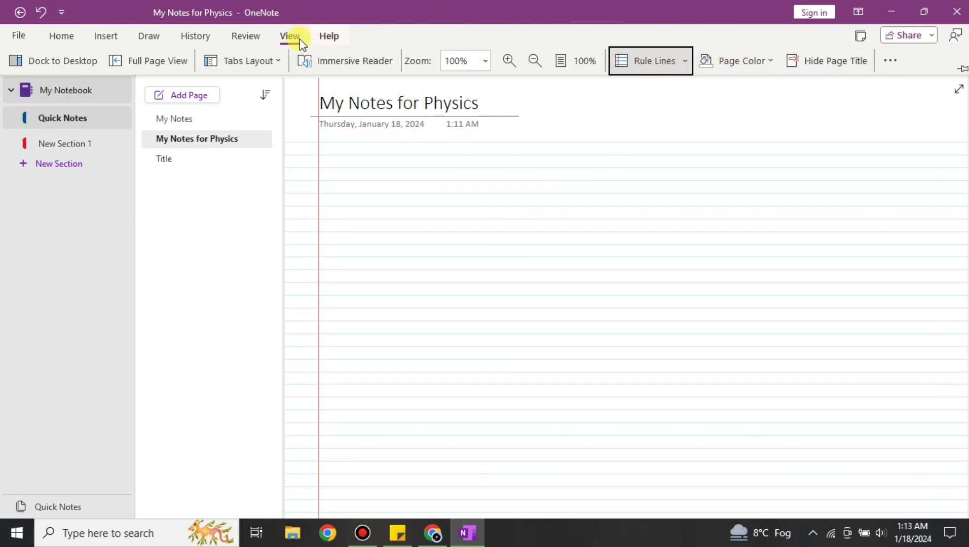
pyautogui.click(19, 36)
pyautogui.click(20, 39)
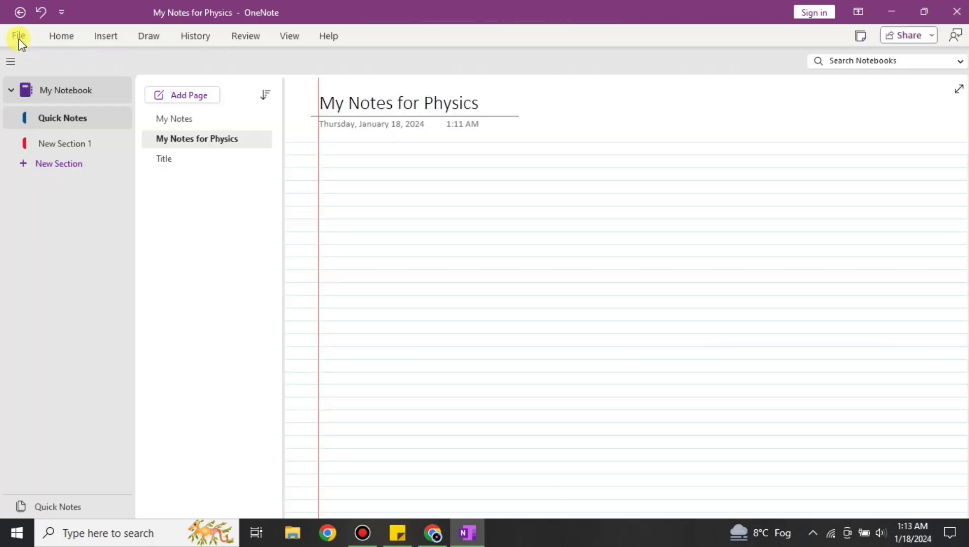
pyautogui.click(45, 35)
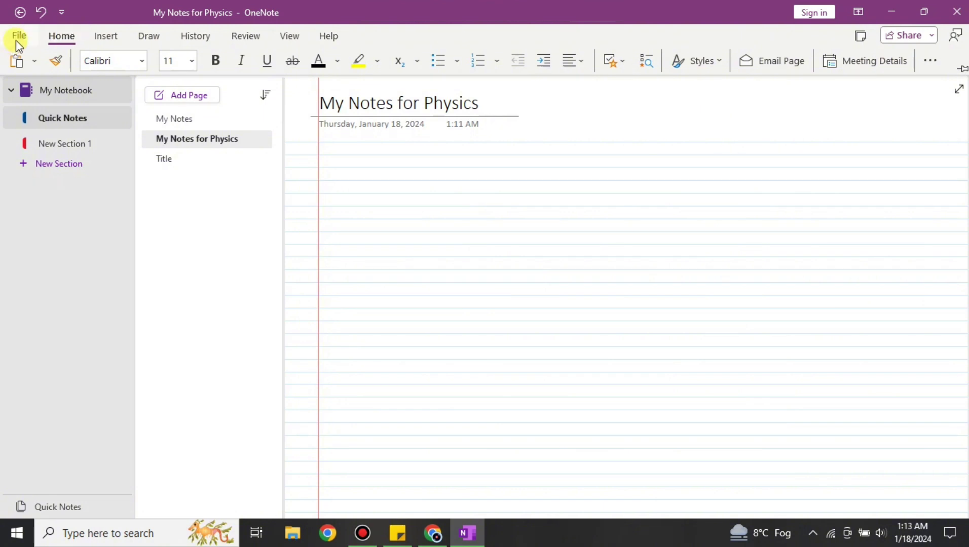
pyautogui.click(70, 212)
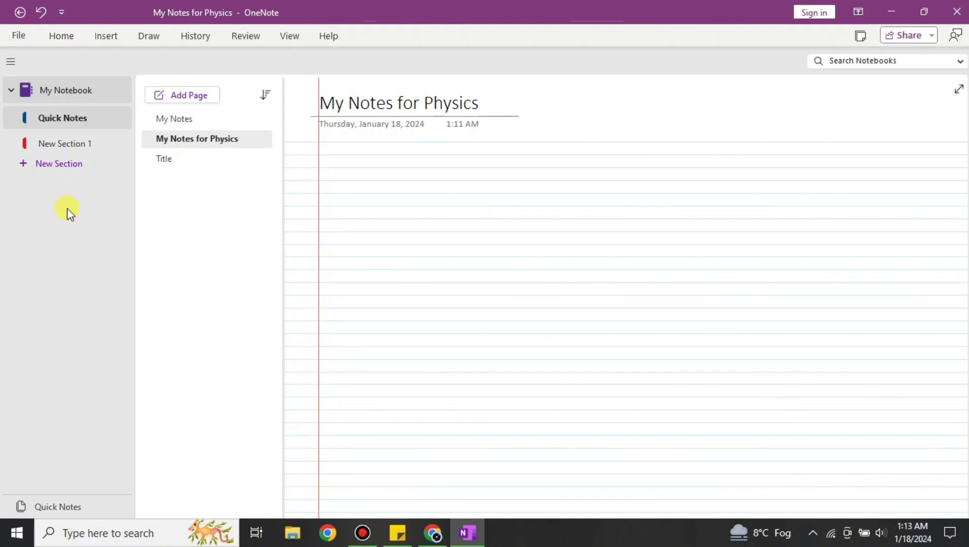